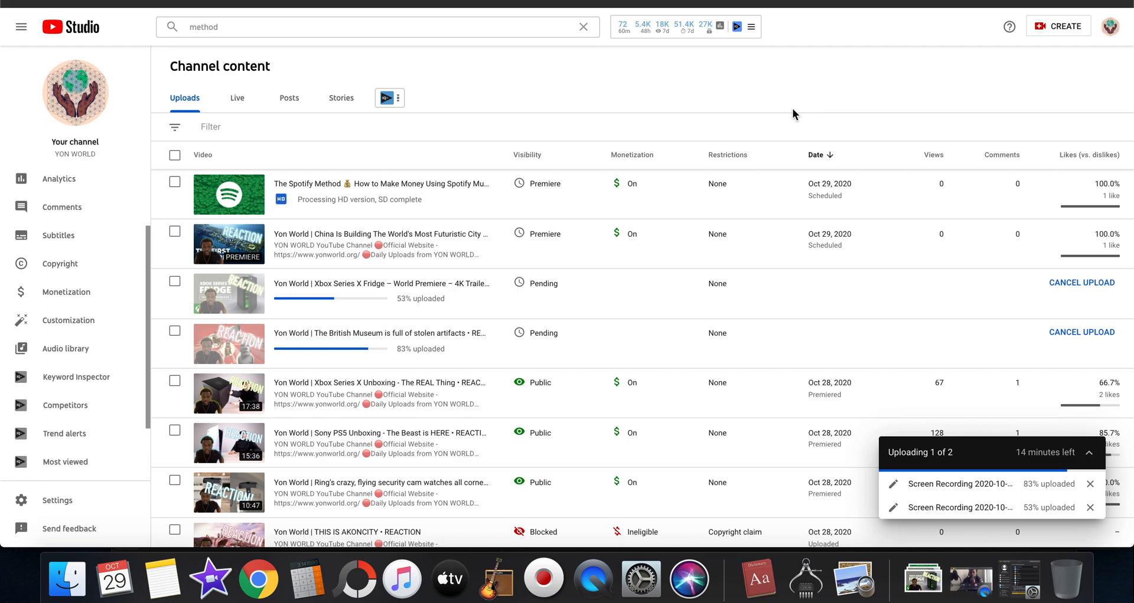
Step: Open the details of the video "The Spotify Method" and look through its description, thumbnail, playlist and audience settings
mouse_move(291, 210)
left_click(287, 184)
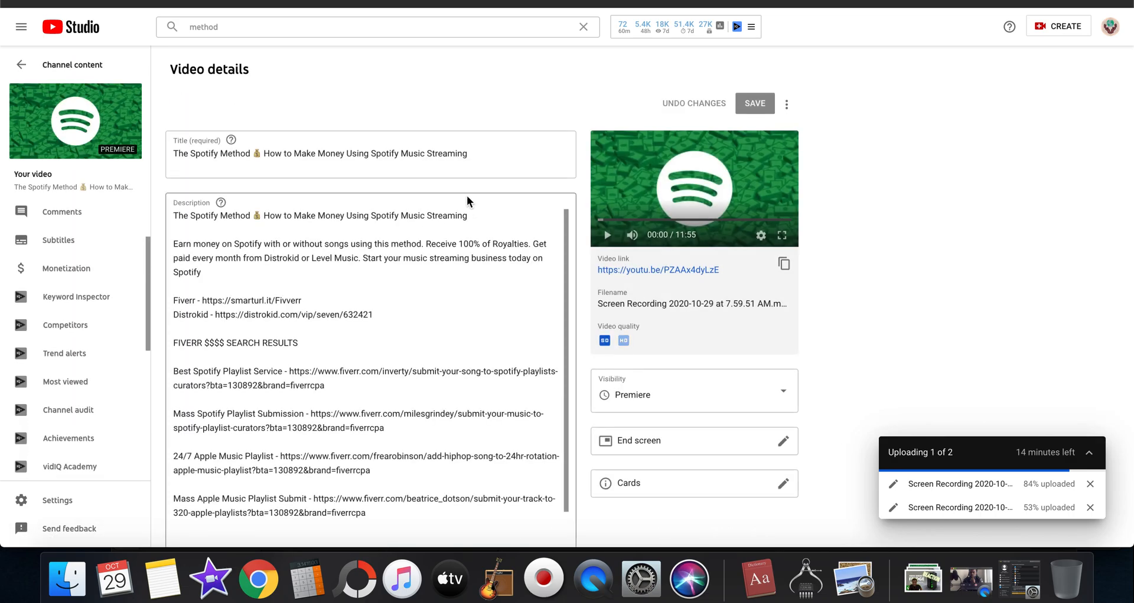
scroll(467, 196, "down", 10)
scroll(466, 196, "down", 3)
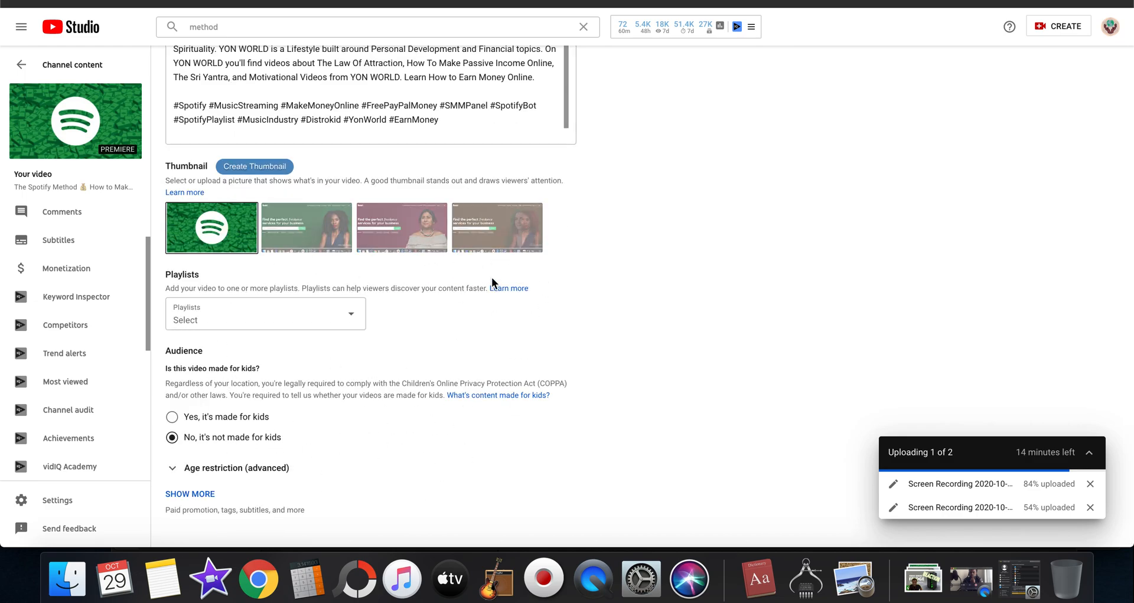
scroll(454, 345, "up", 10)
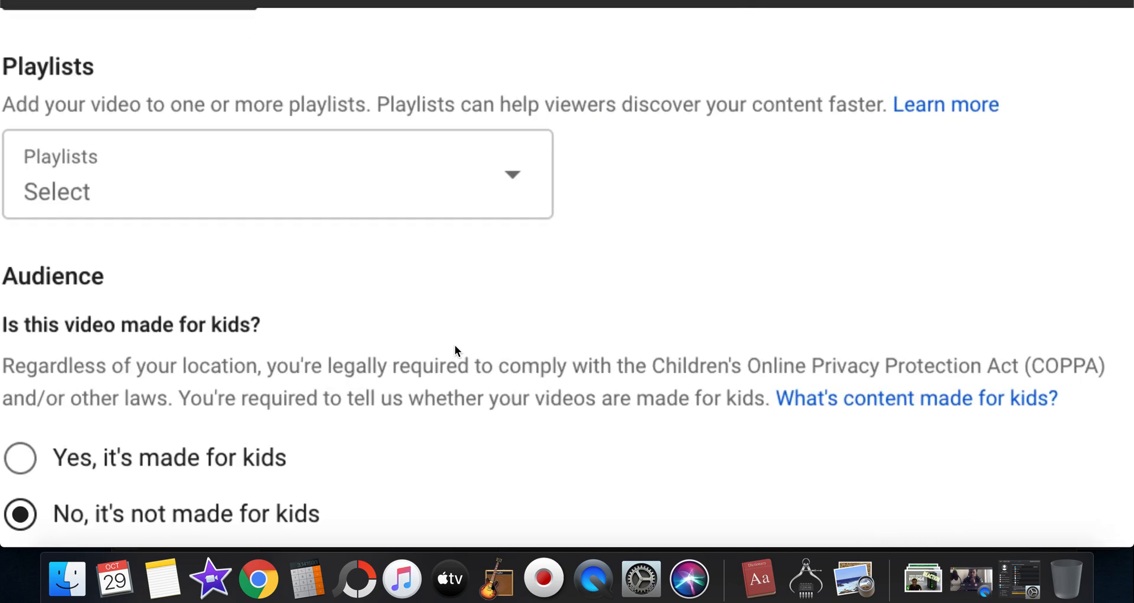
scroll(472, 311, "down", 1)
scroll(473, 312, "down", 8)
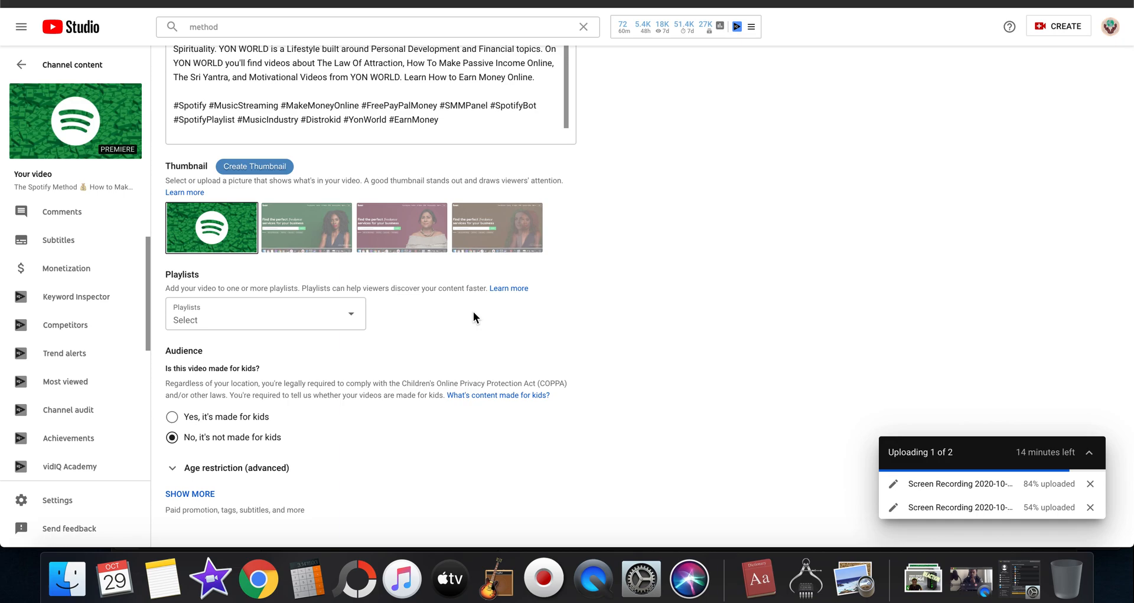
Step: Expand the video's additional settings and examine the list of tags entered for it
left_click(201, 494)
scroll(200, 495, "down", 3)
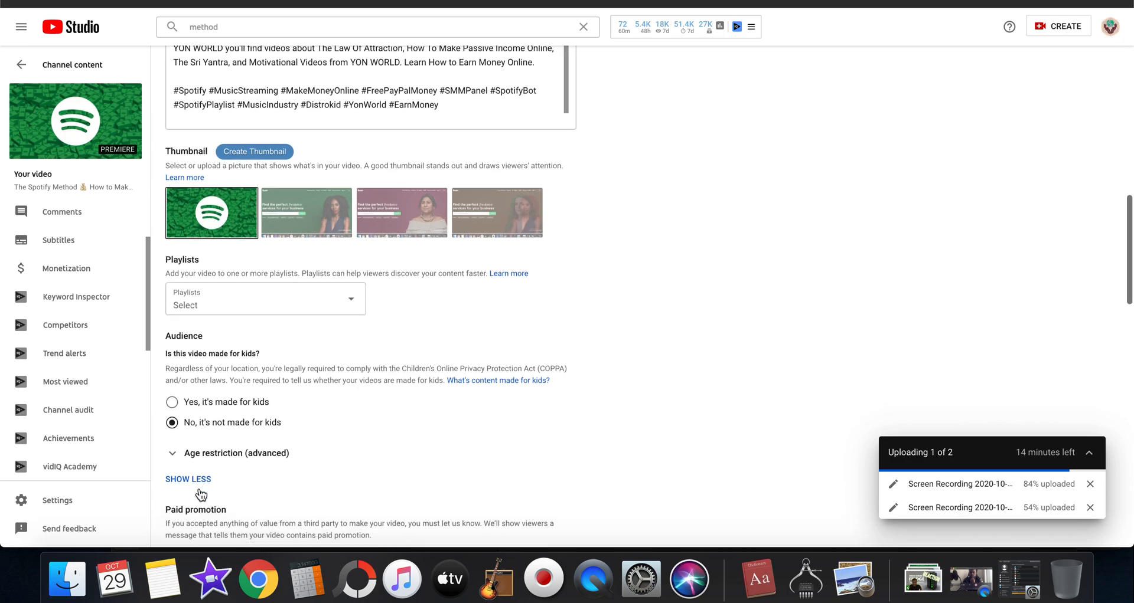
scroll(200, 494, "down", 10)
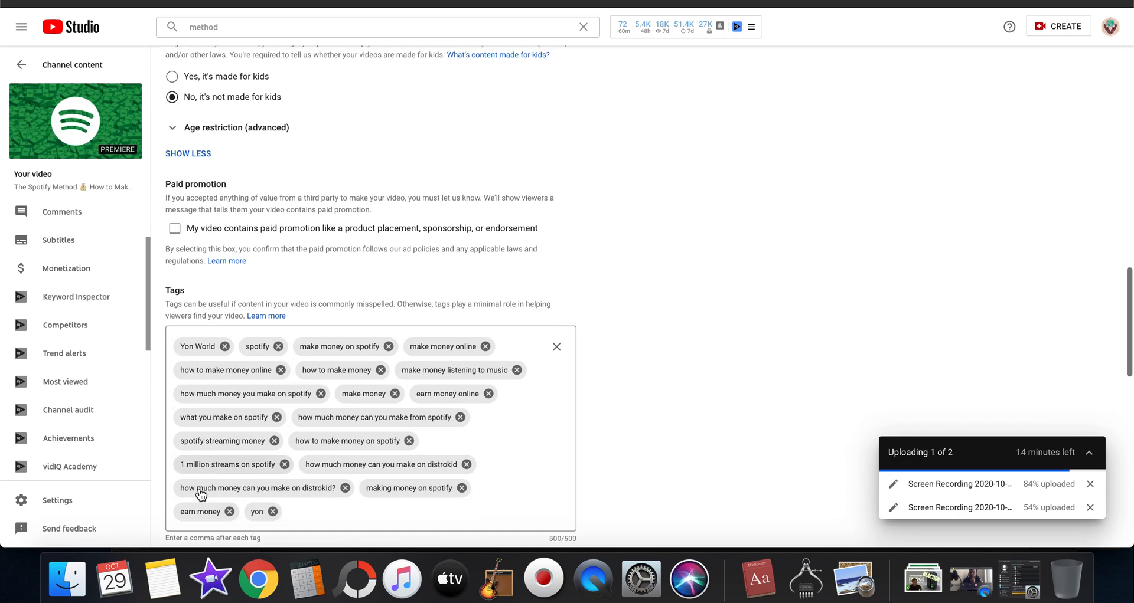
scroll(199, 494, "down", 3)
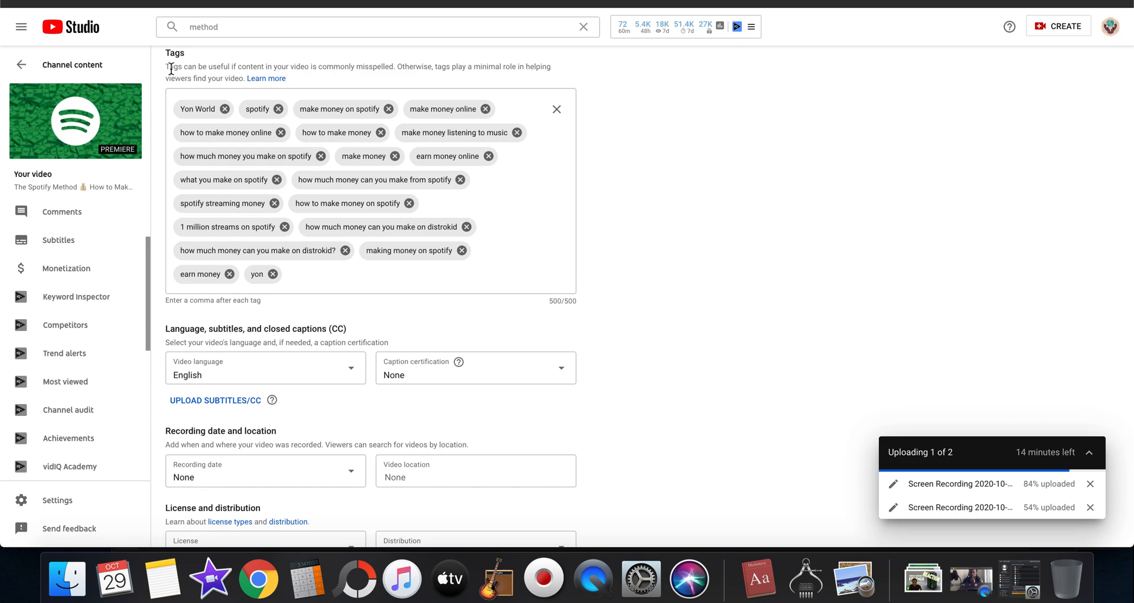
scroll(171, 67, "up", 1)
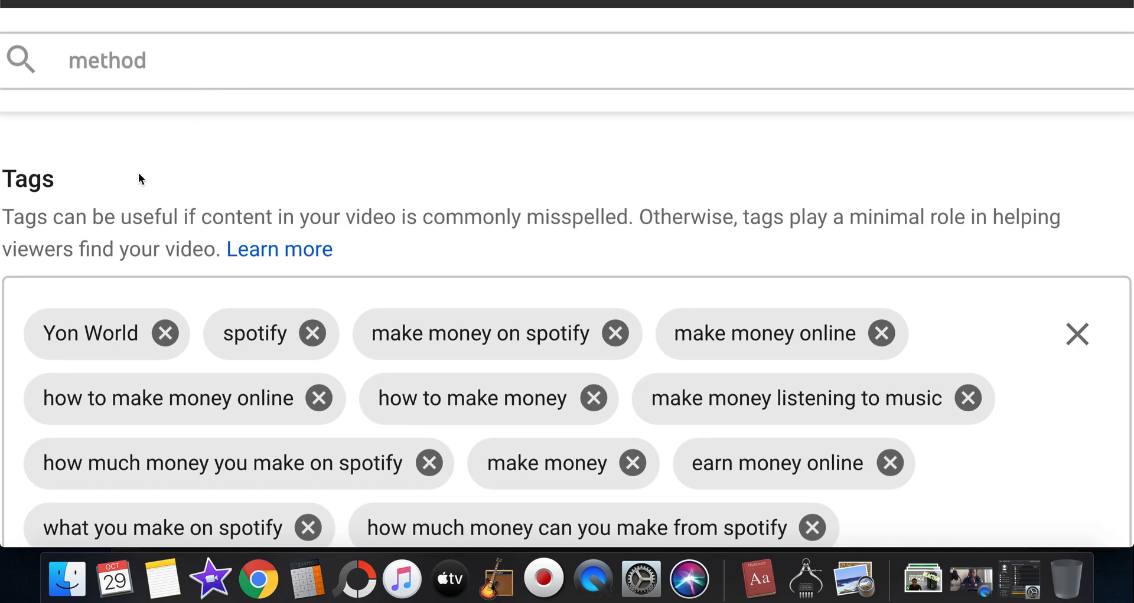
left_click_drag(138, 172, 164, 171)
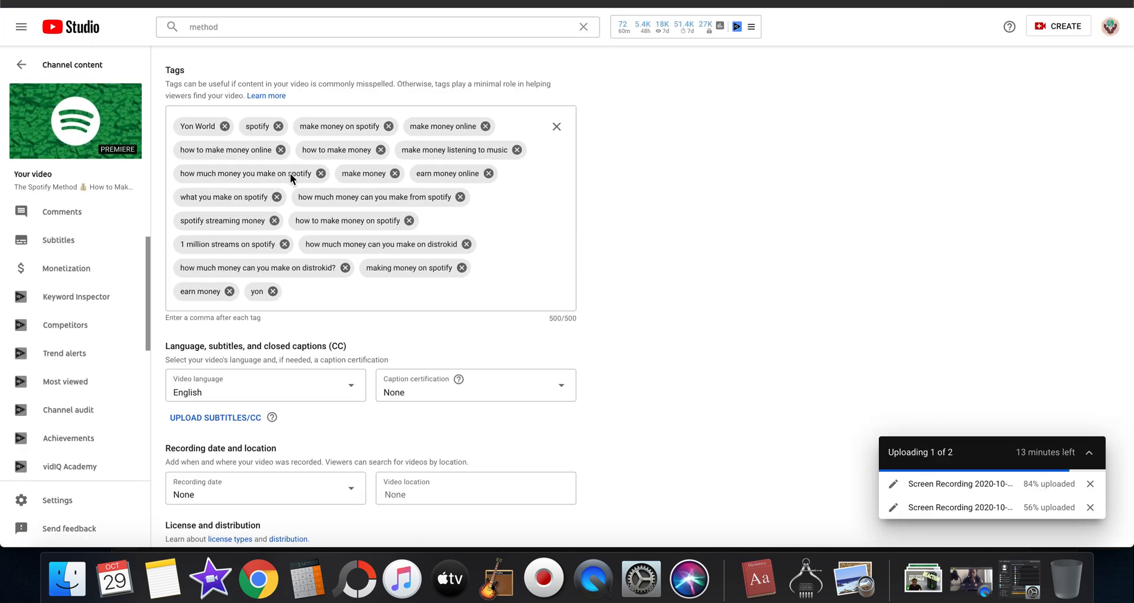
Step: Open the help article on adding tags and highlight the sentence about title, thumbnail and description being more important metadata
left_click(265, 95)
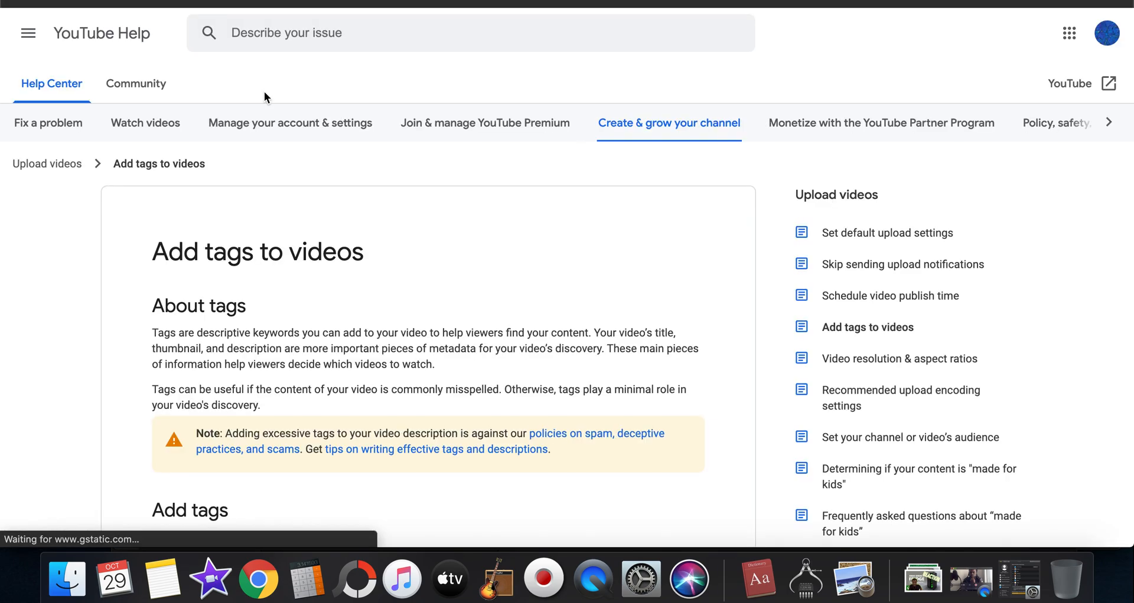
scroll(320, 232, "down", 3)
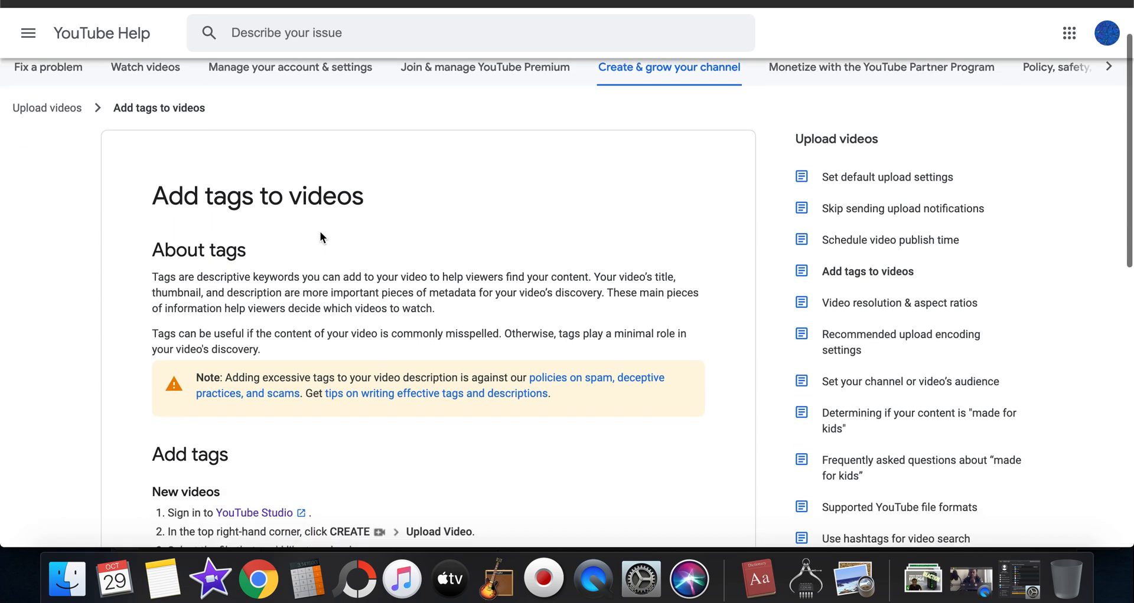
scroll(320, 232, "down", 1)
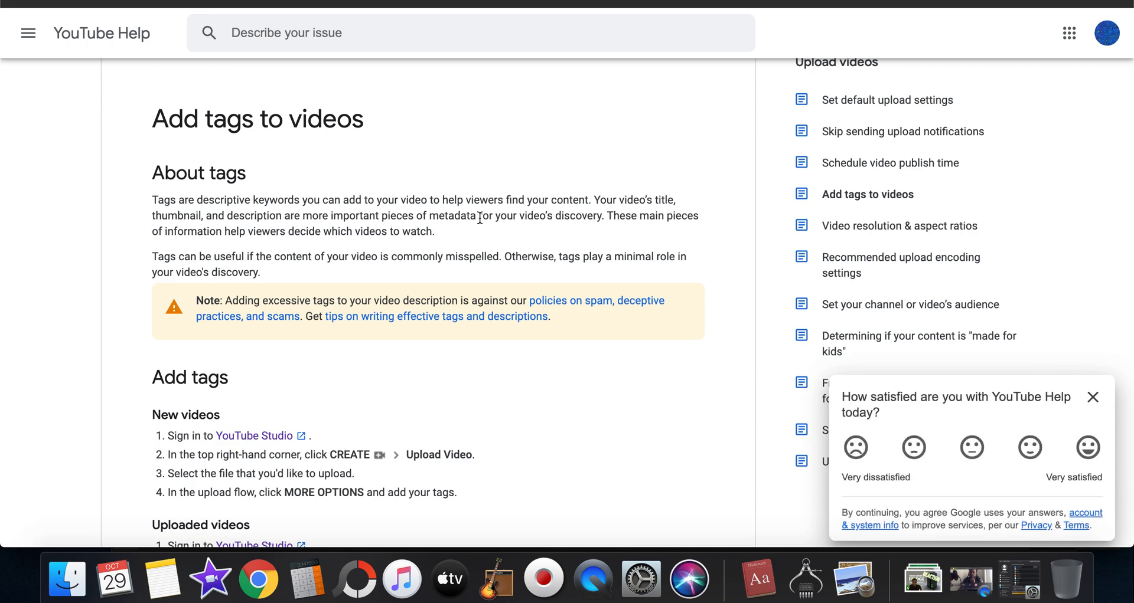
left_click(594, 194)
left_click_drag(594, 195, 606, 221)
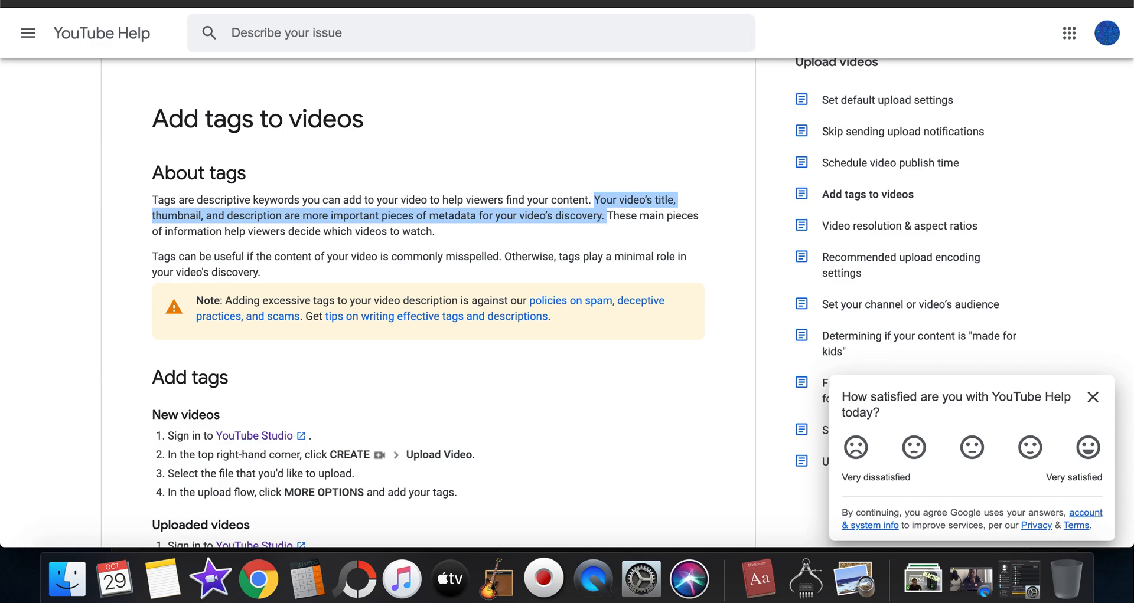
Step: In the channel content list sorted by views, open the details of the 2017 "ATTRACT $100,000" video and review its title and description
key("ctrl+Tab")
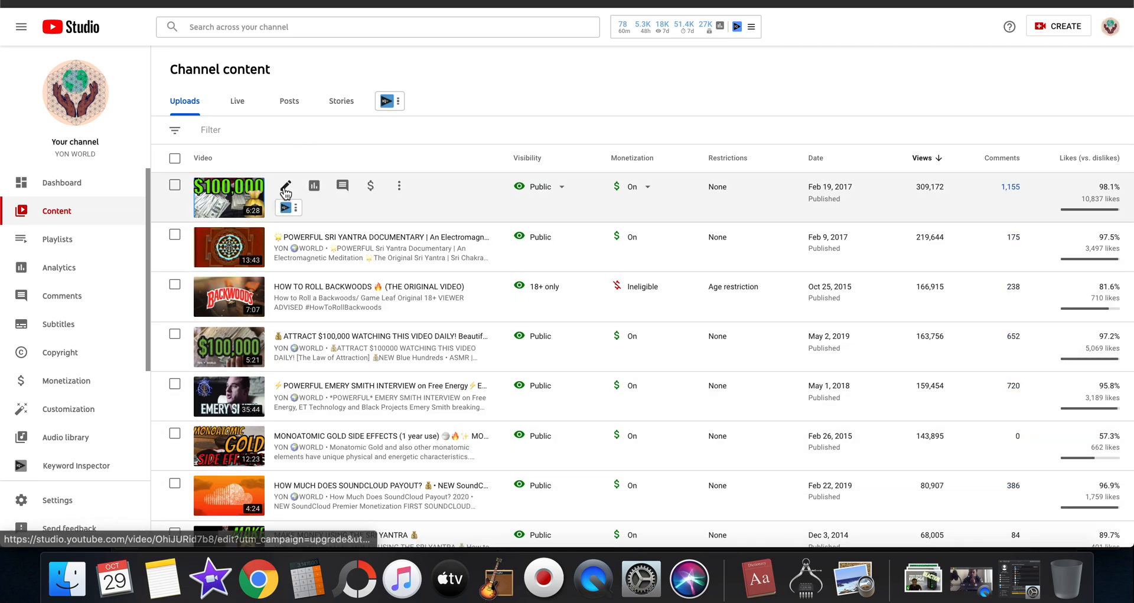
left_click(284, 189)
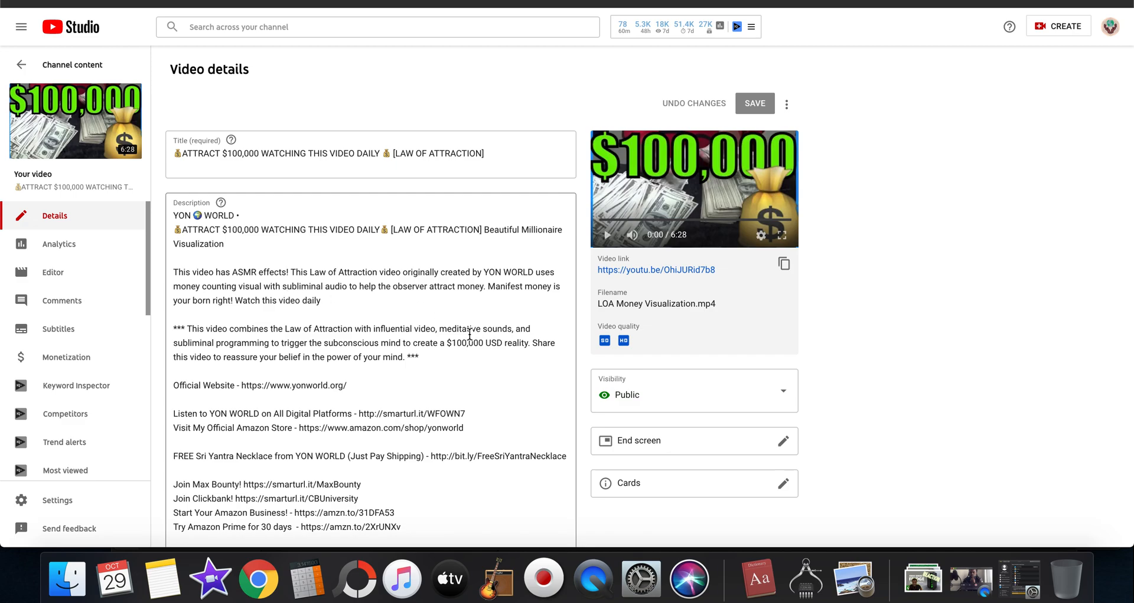
scroll(313, 295, "down", 1)
scroll(313, 296, "down", 3)
scroll(167, 143, "up", 4)
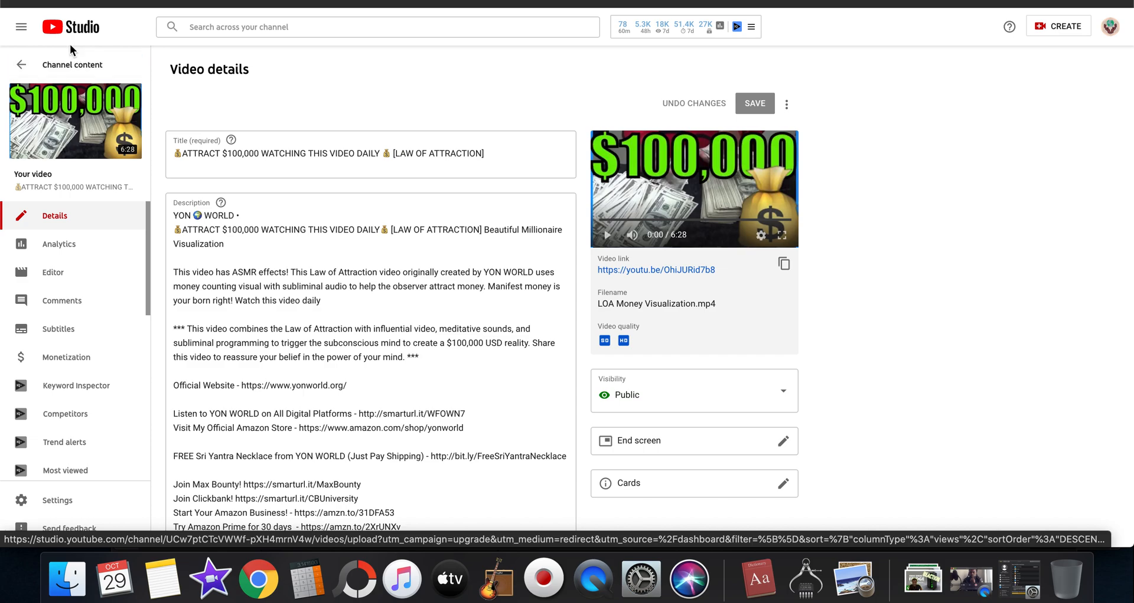
Step: Return to the channel content list and look through the titles and thumbnails of the most viewed uploads
left_click(71, 65)
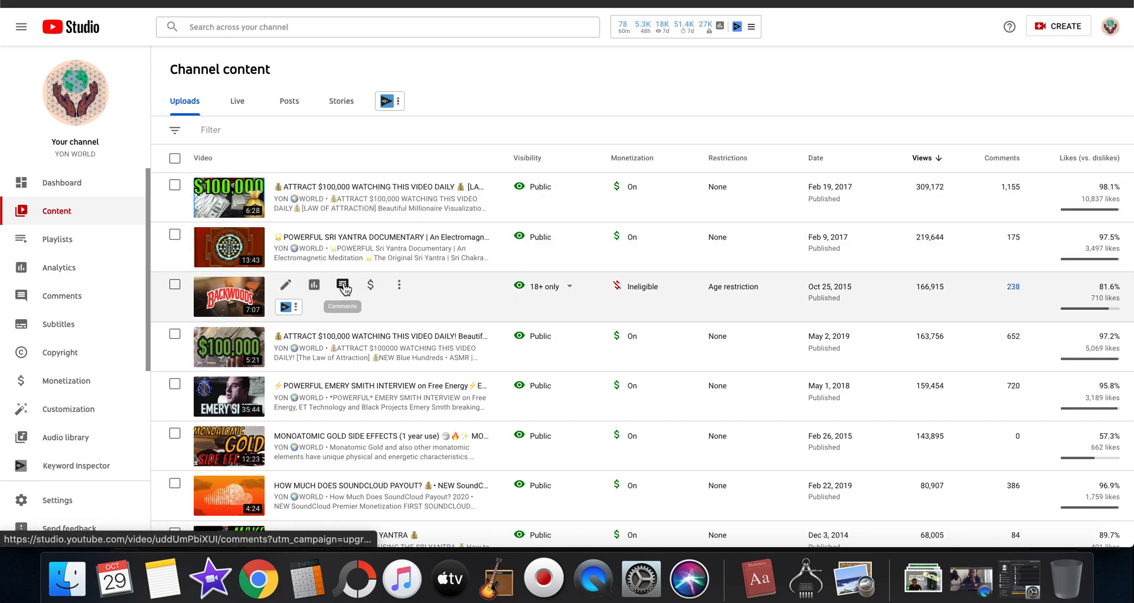
scroll(344, 288, "down", 4)
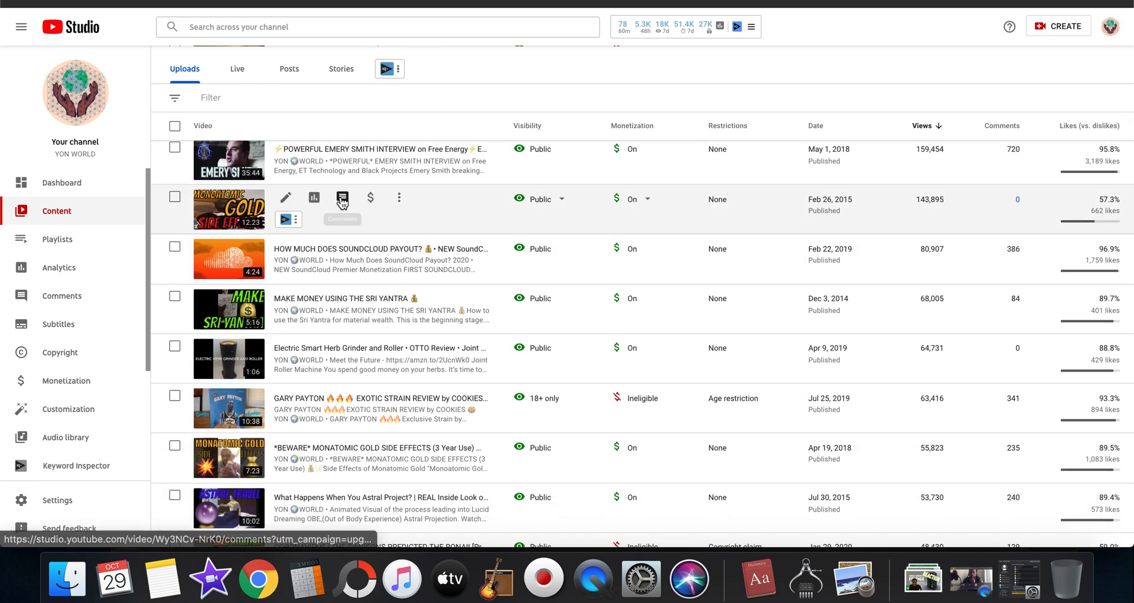
scroll(336, 170, "up", 5)
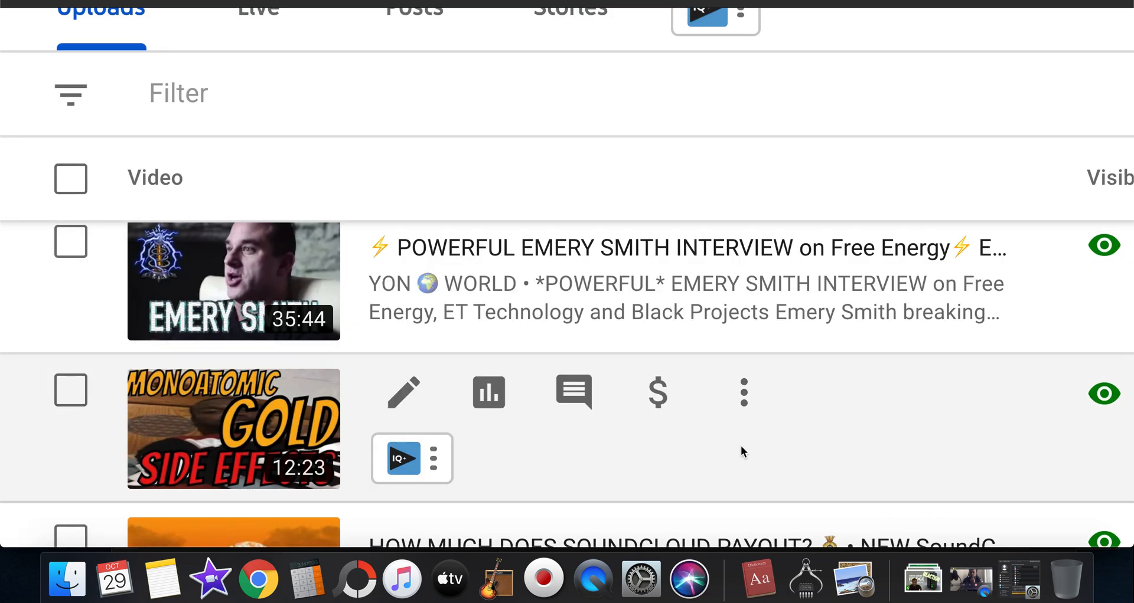
scroll(743, 464, "down", 4)
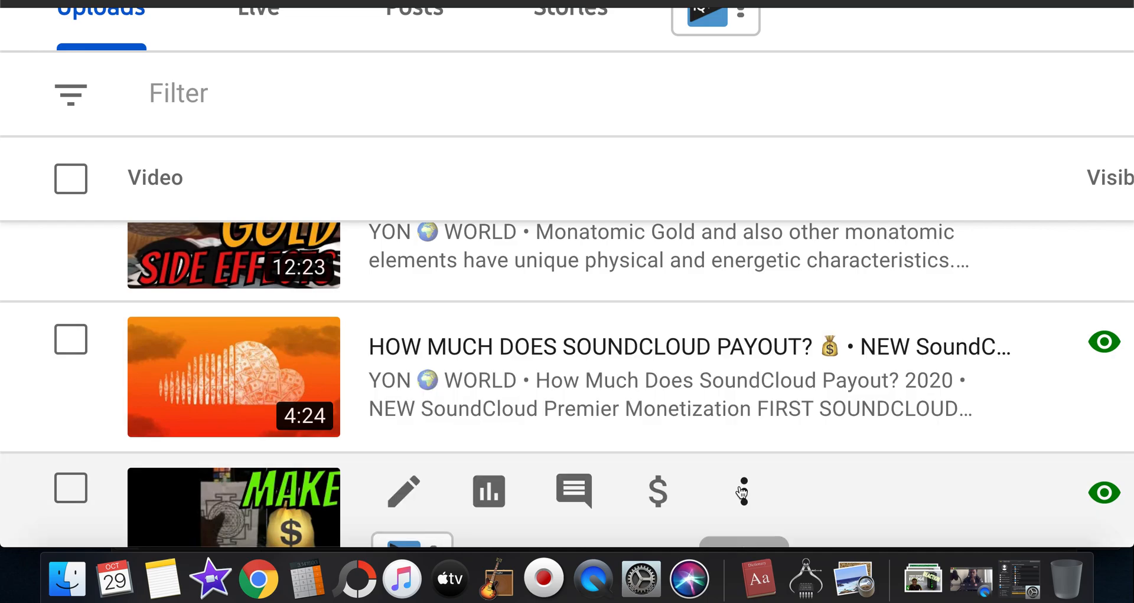
scroll(741, 493, "down", 2)
scroll(741, 493, "down", 4)
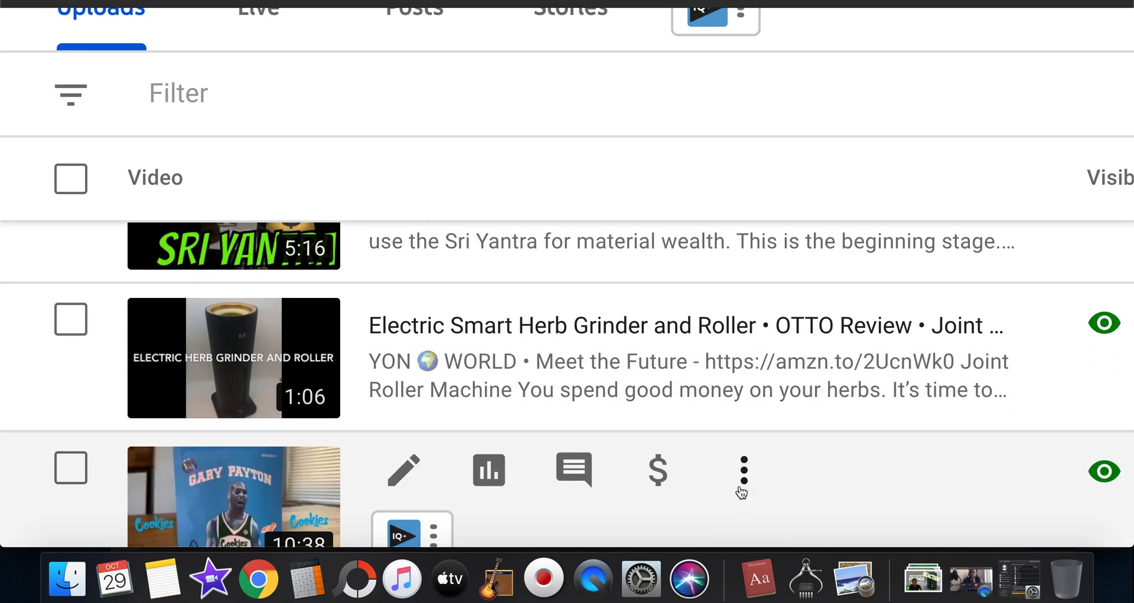
scroll(739, 489, "up", 4)
scroll(739, 486, "up", 15)
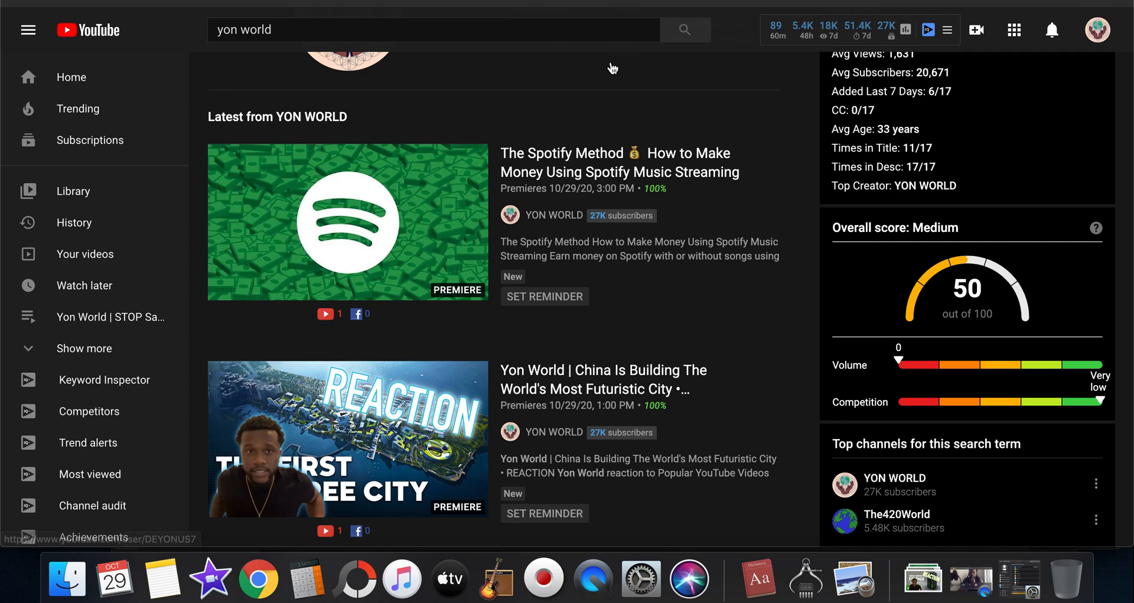
Step: Switch to the YouTube search results for "yon world" and examine the channel entry, its latest videos and the keyword score
scroll(402, 104, "up", 3)
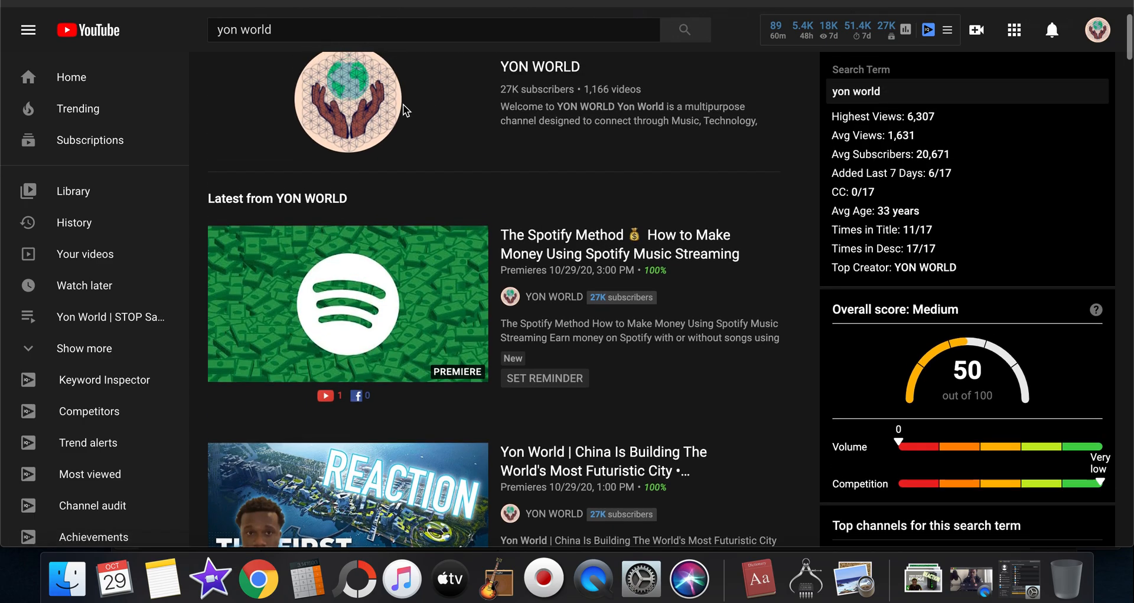
scroll(403, 104, "down", 1)
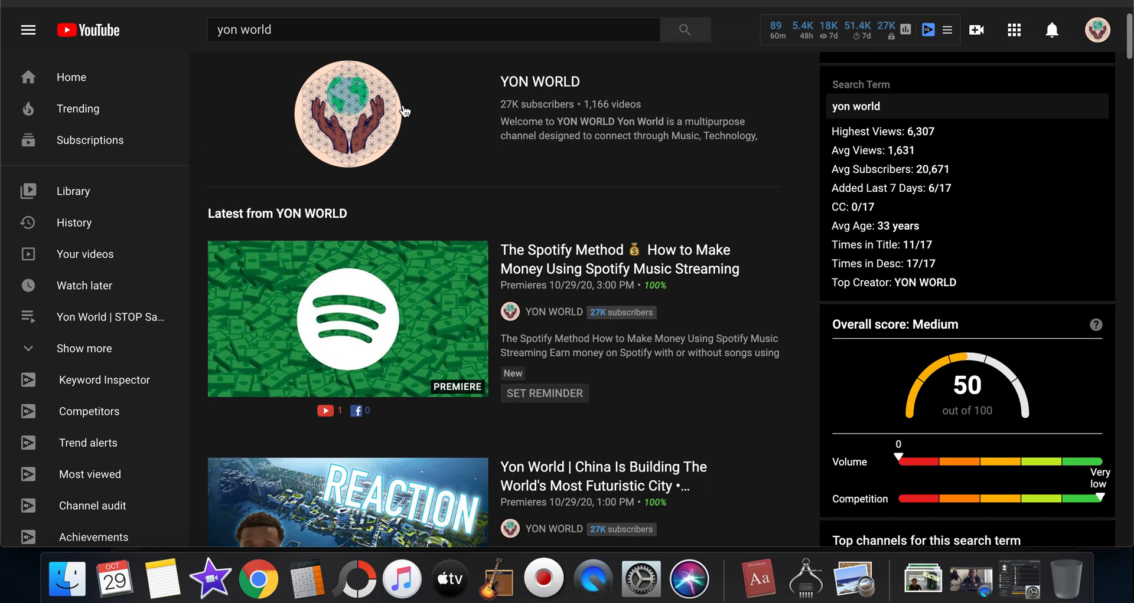
scroll(405, 112, "up", 1)
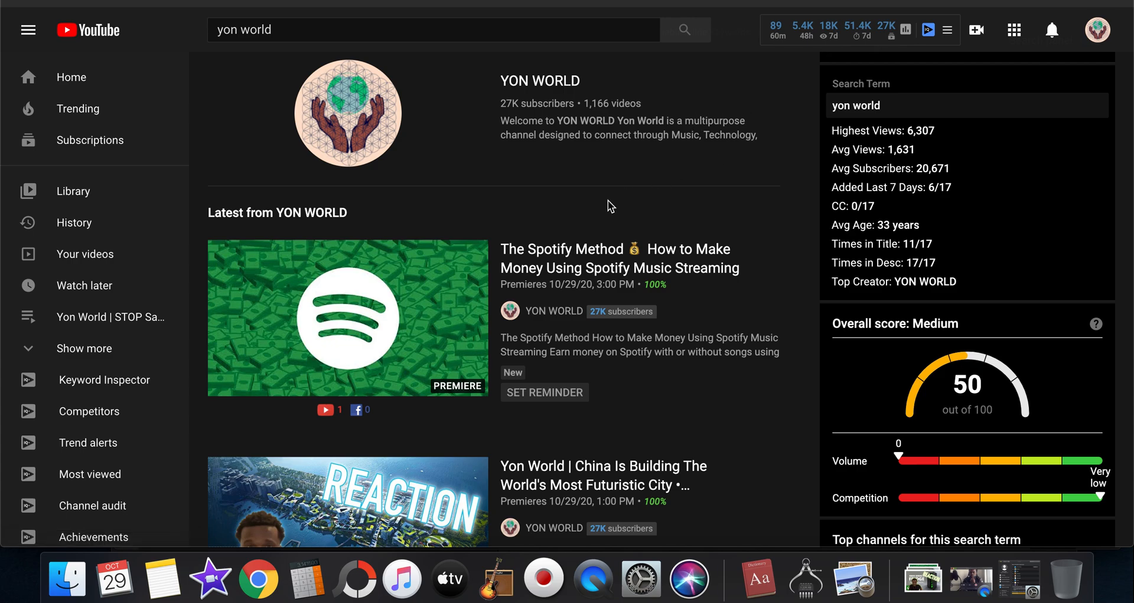
scroll(608, 201, "down", 1)
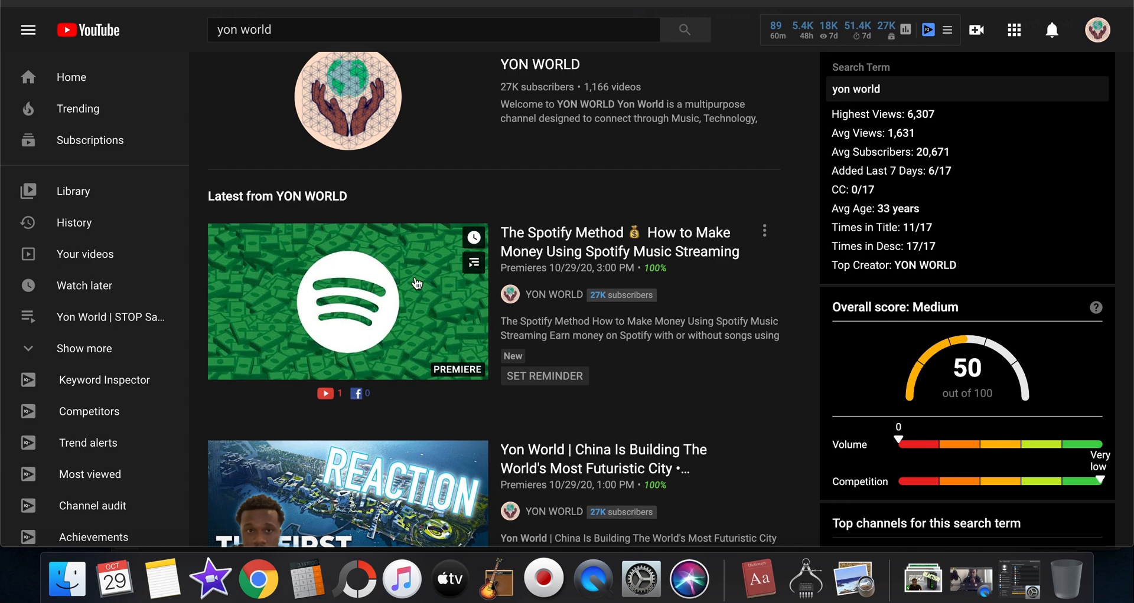
scroll(529, 346, "down", 3)
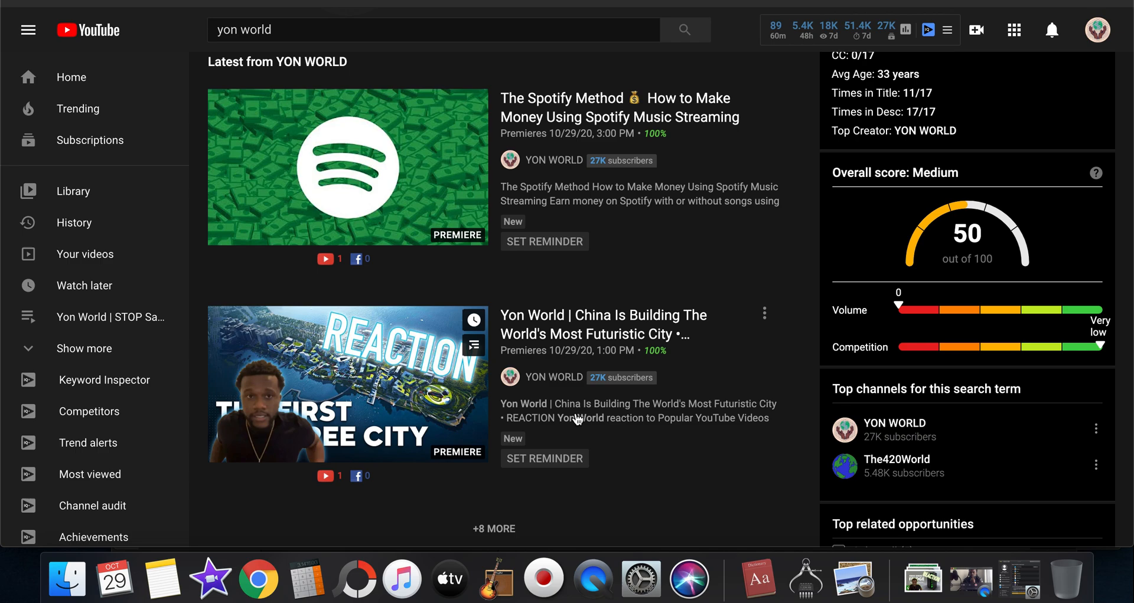
scroll(537, 338, "up", 1)
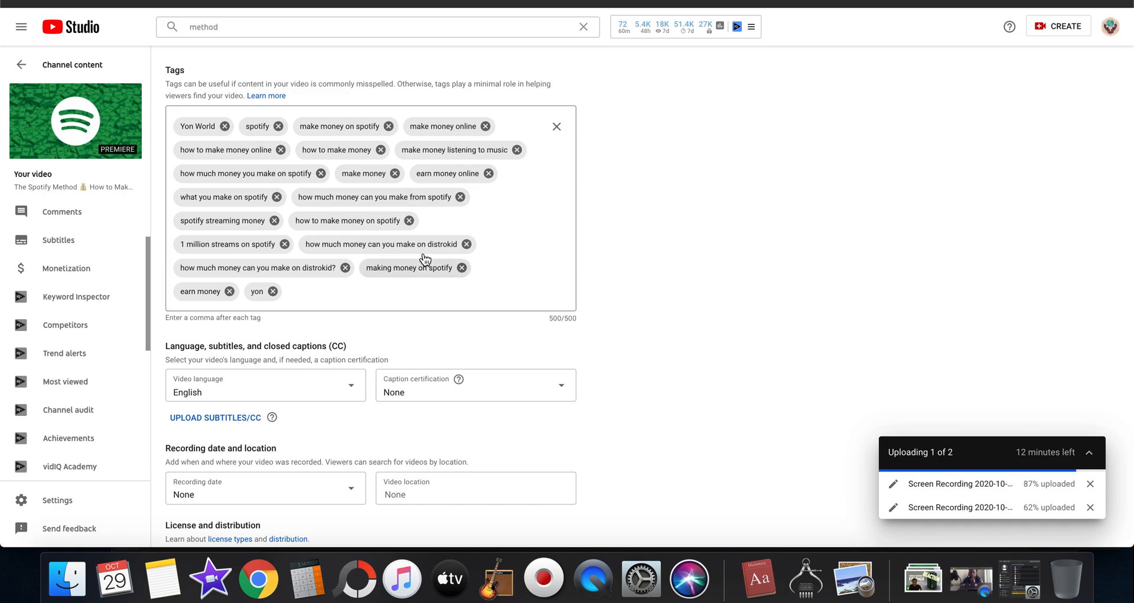
Step: In the Spotify video's description, select the channel text from "YON WORLD YouTube Channel" through the end of the About paragraph
scroll(422, 255, "up", 15)
scroll(423, 254, "up", 5)
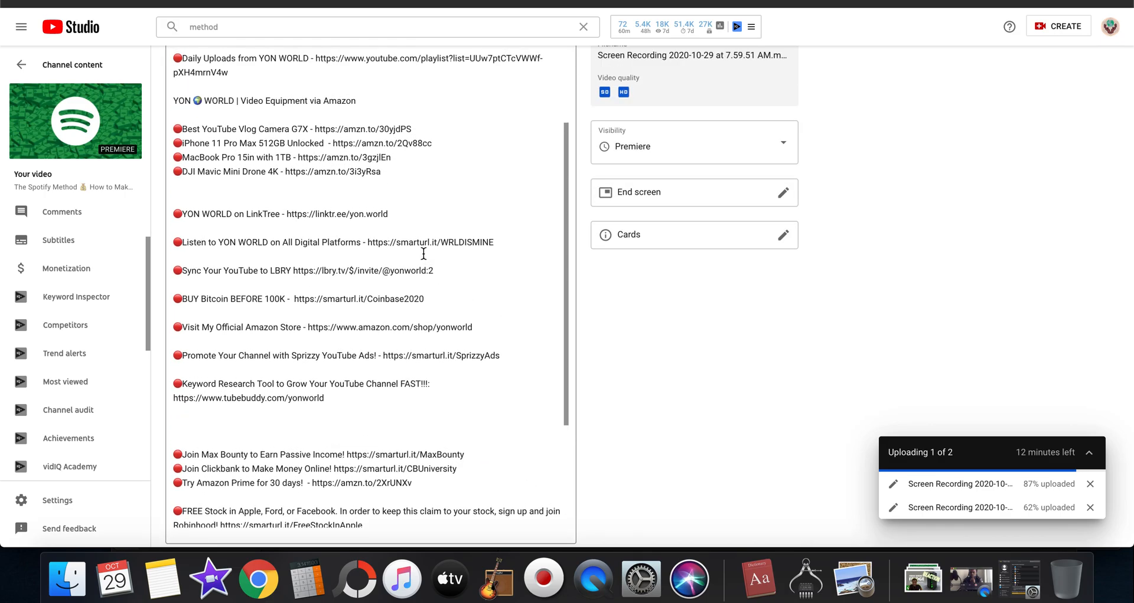
left_click_drag(174, 153, 572, 531)
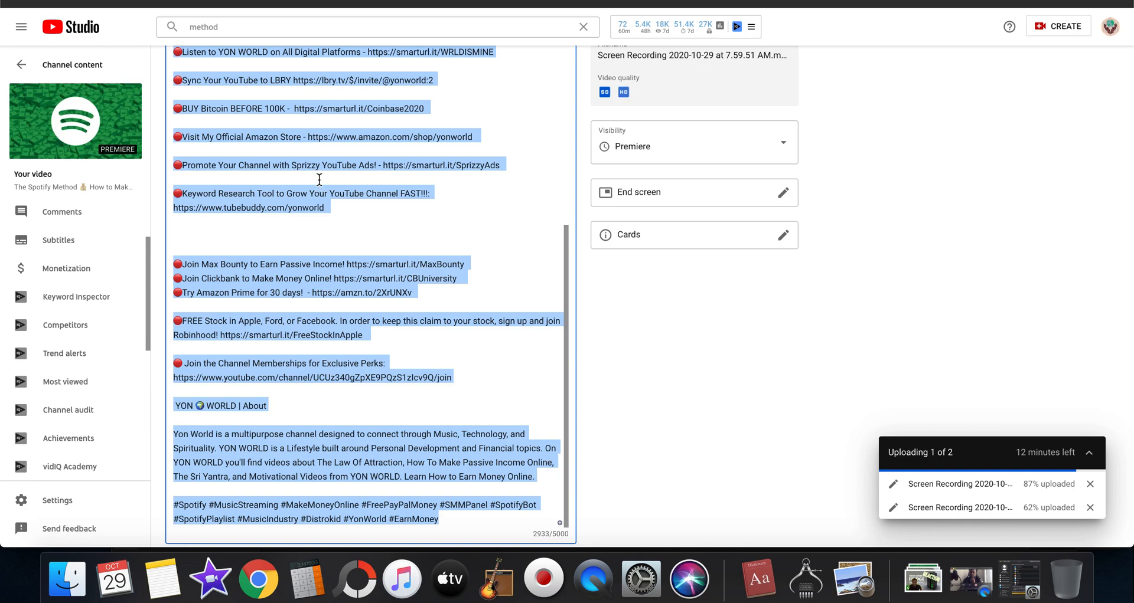
left_click(537, 480)
left_click_drag(537, 480, 173, 91)
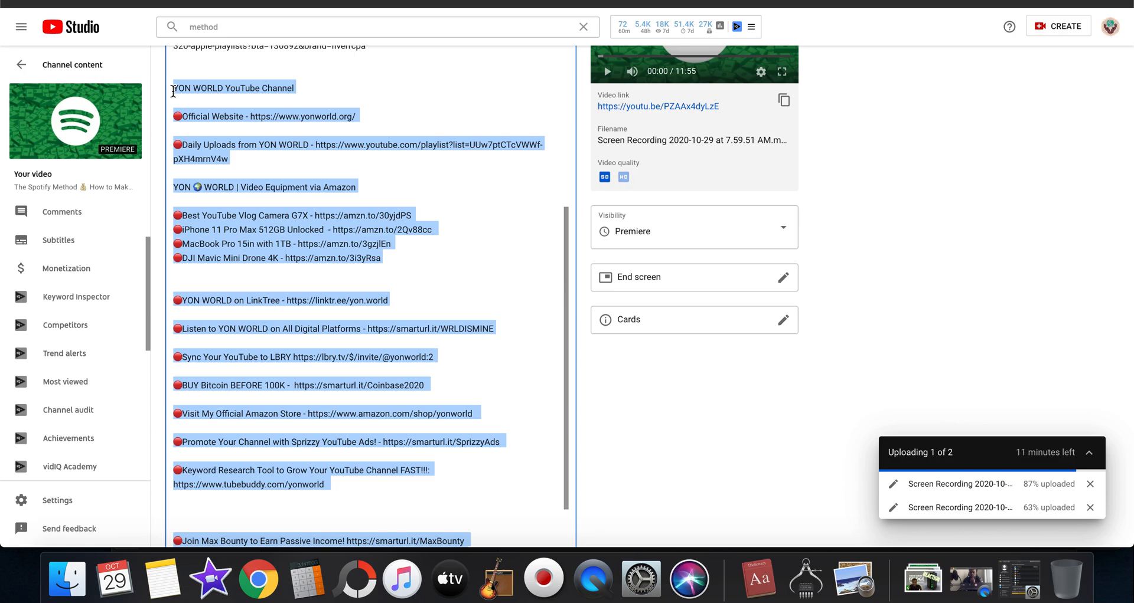
Step: Review the Spotify video's title against its description, from the opening summary and Fiverr links down to the channel links
scroll(181, 102, "up", 3)
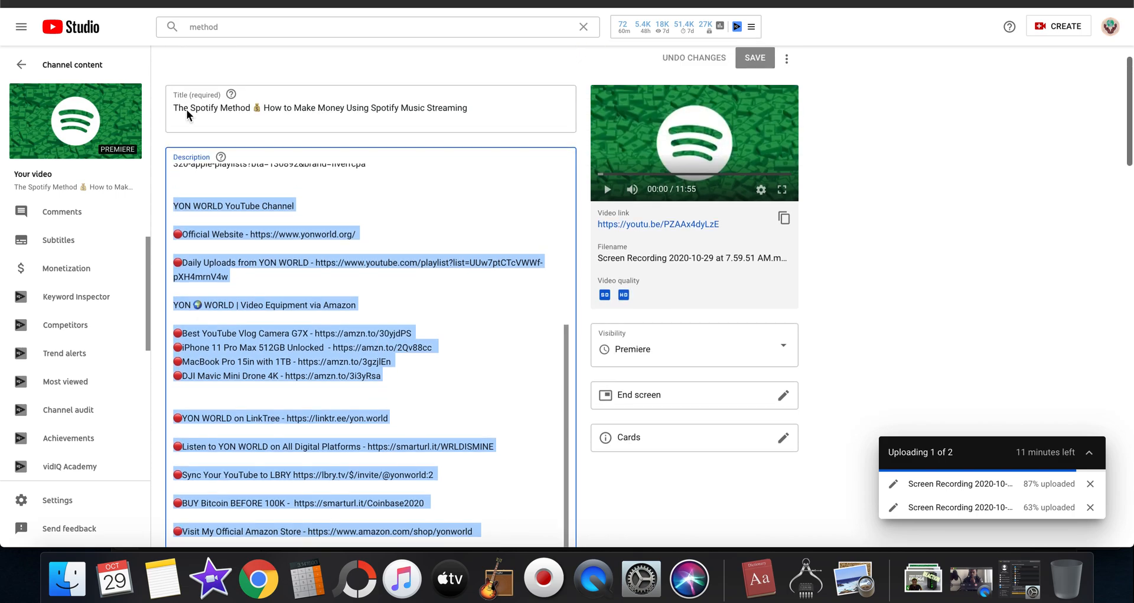
scroll(396, 245, "up", 5)
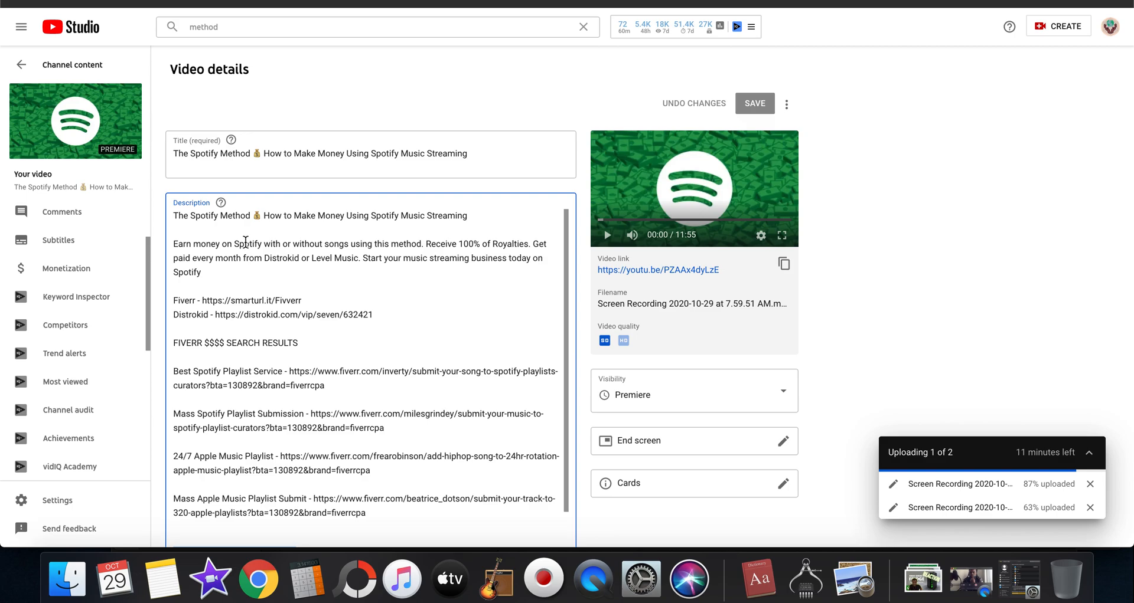
scroll(266, 295, "down", 4)
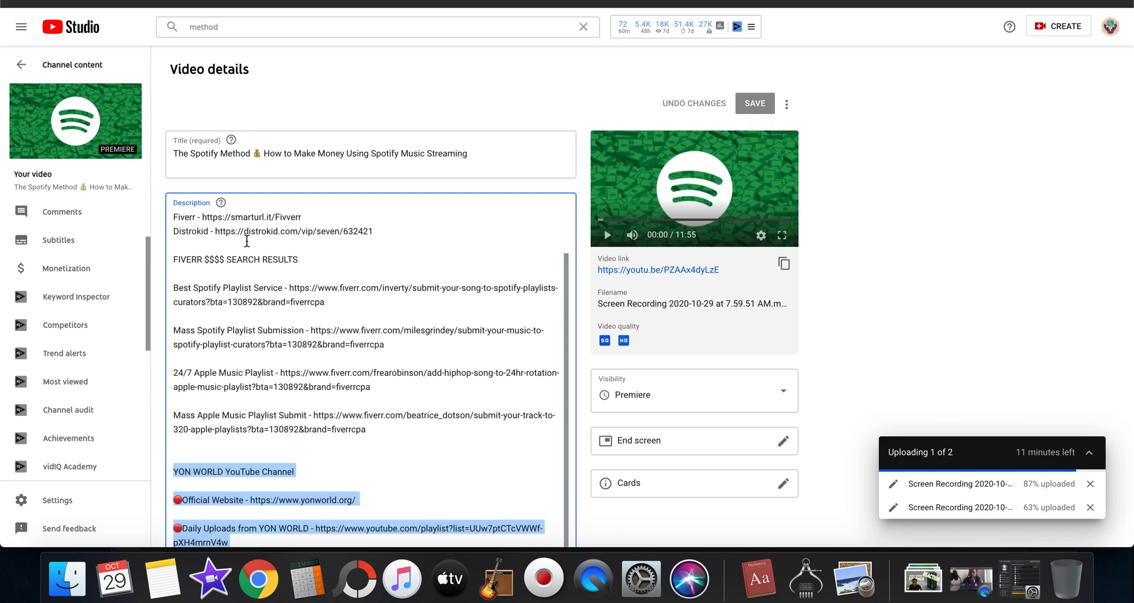
scroll(281, 352, "down", 3)
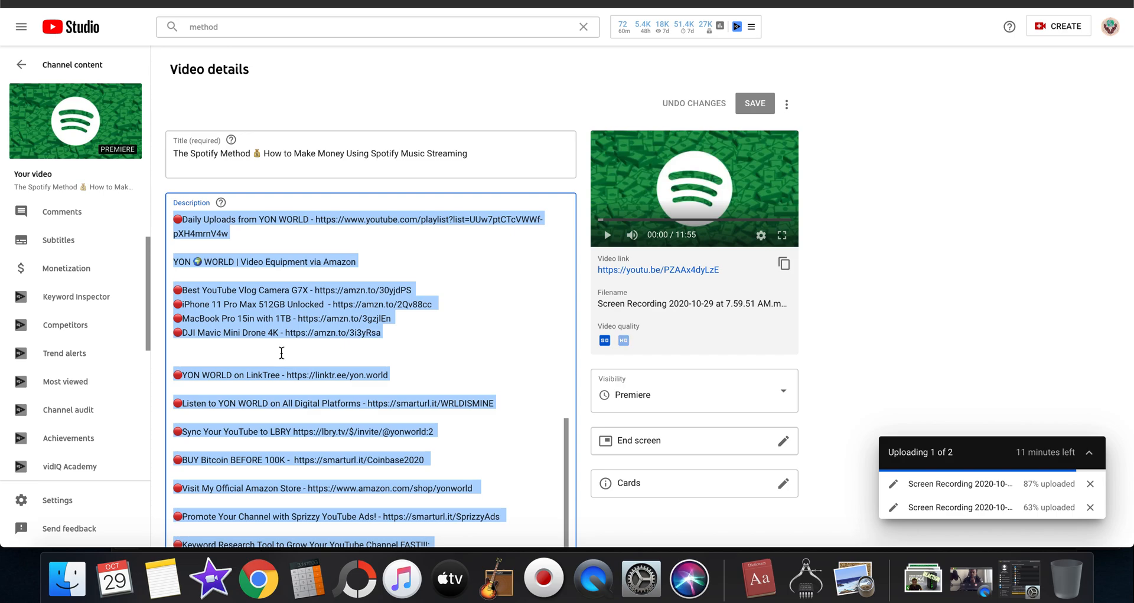
scroll(281, 352, "up", 10)
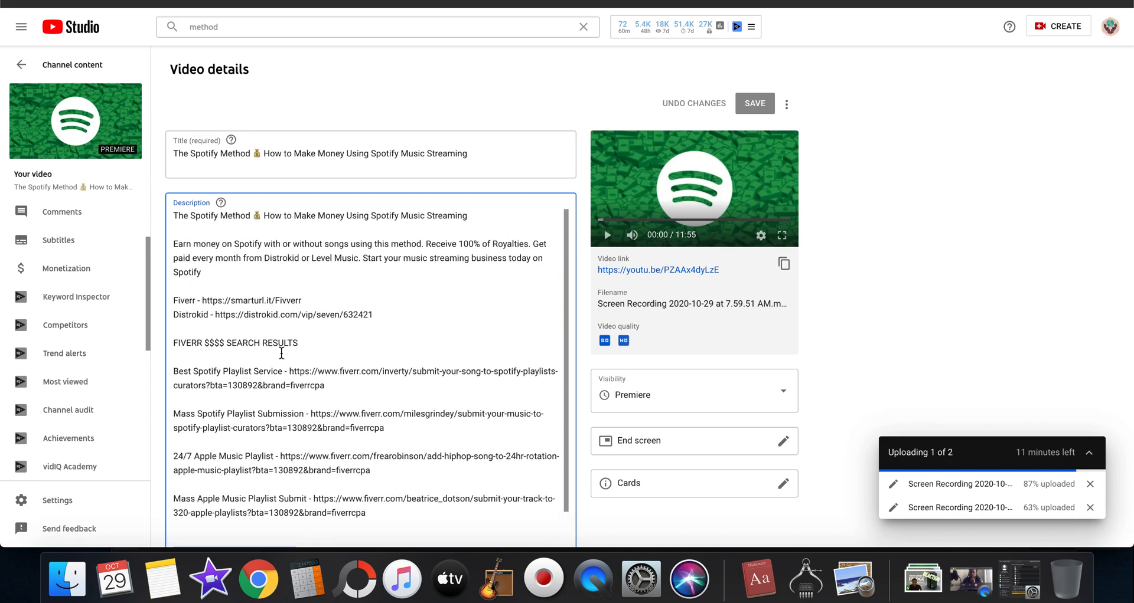